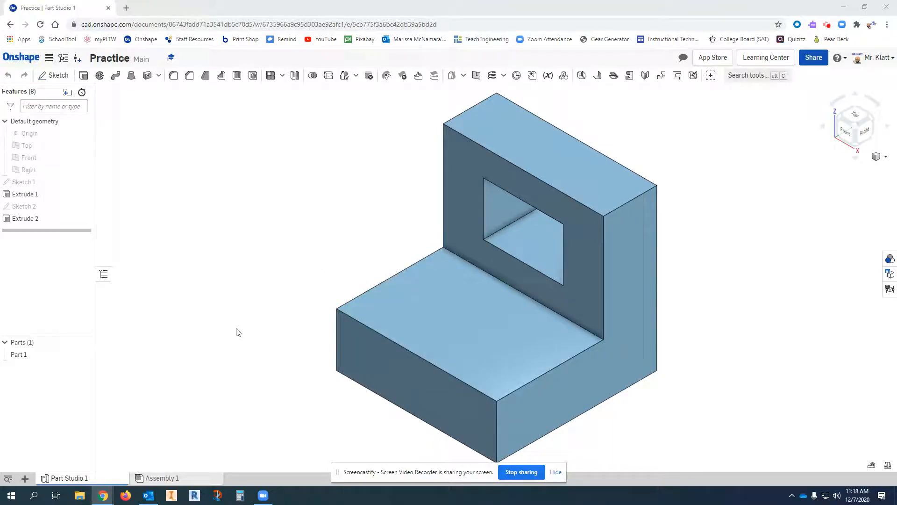
- Create a new drawing from the Onshape ANSI_A_INCH.dwt template with no views
click(25, 479)
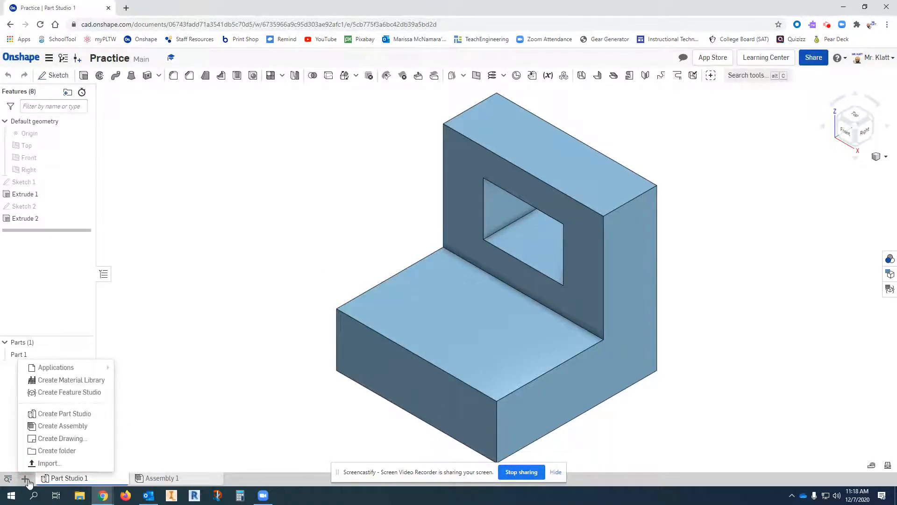
click(63, 438)
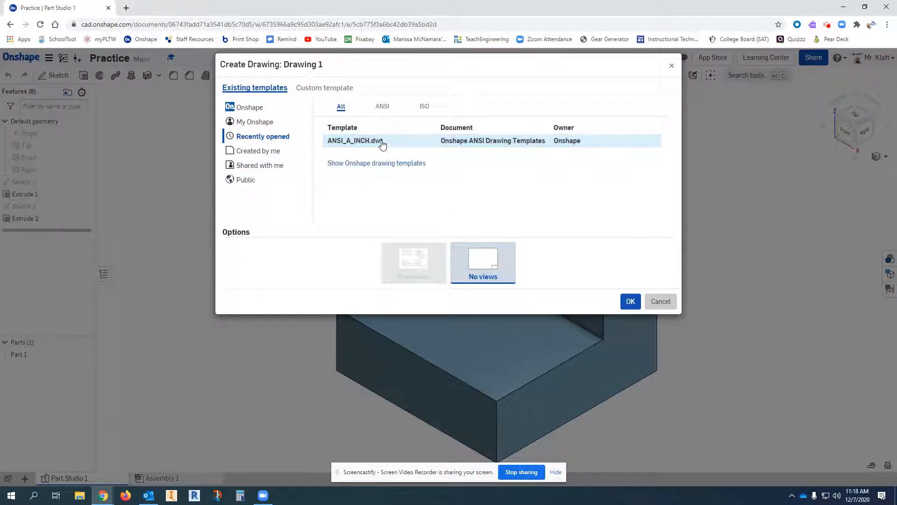
click(249, 109)
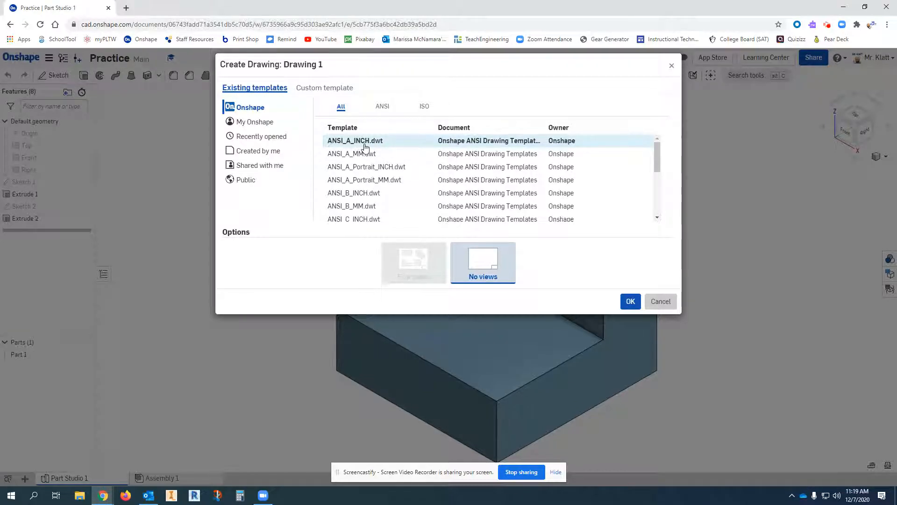
double_click(410, 143)
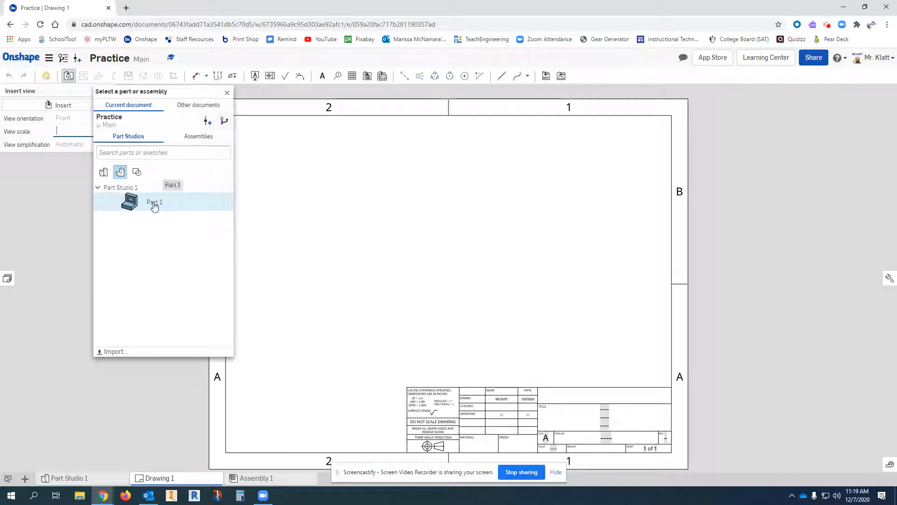
- Insert a front view of Part 1 at 1:2 scale in the lower-left area of the drawing sheet
click(151, 202)
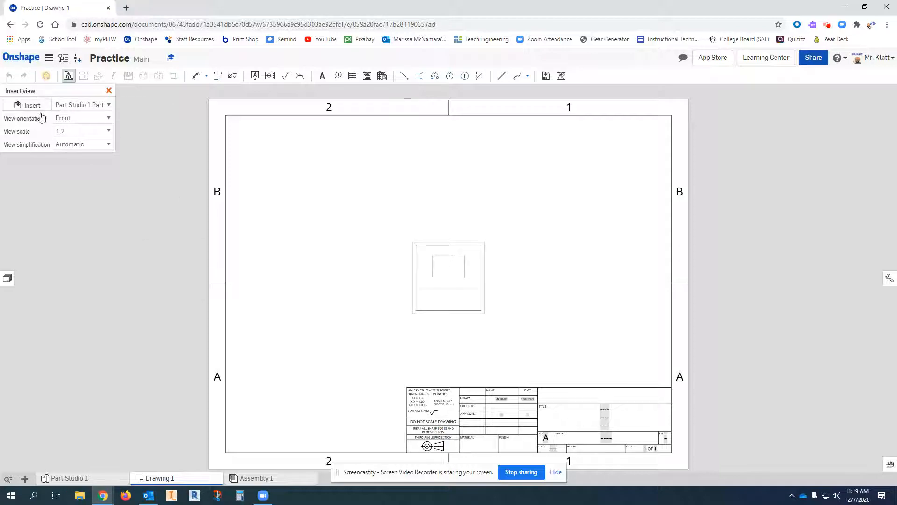
click(109, 133)
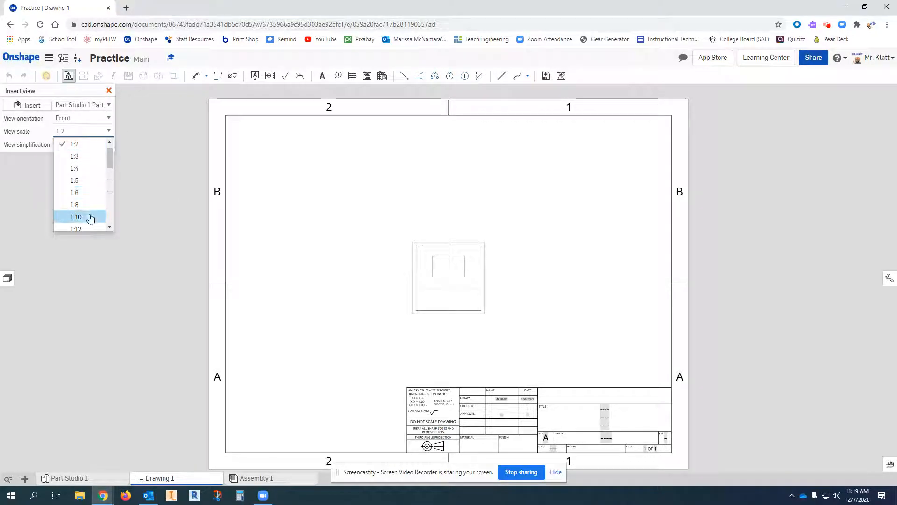
scroll(88, 203, down, 1)
scroll(89, 203, up, 1)
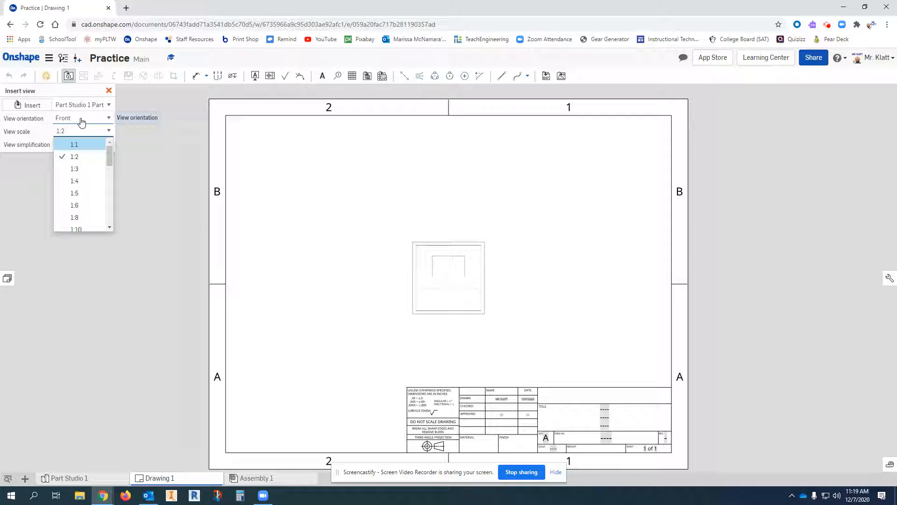
click(55, 131)
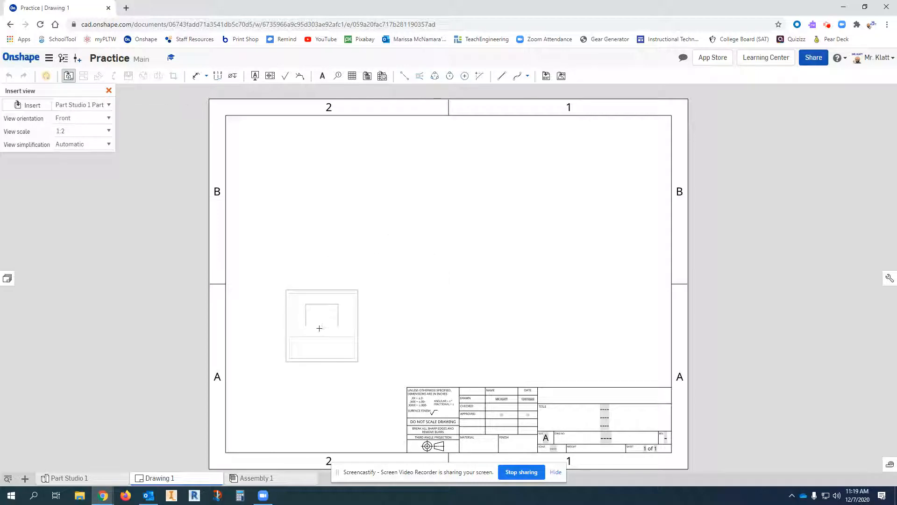
click(317, 328)
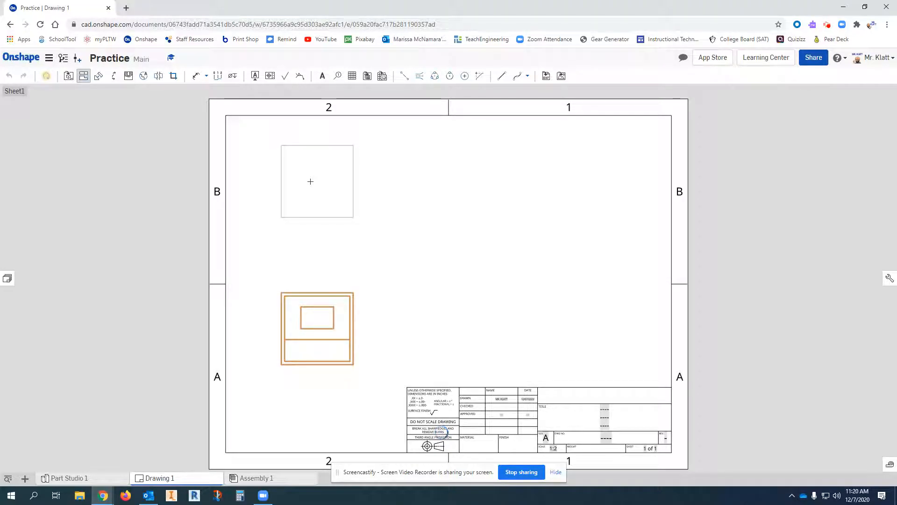
- Project a top view above the front view, a right view beside it and an isometric view diagonally in the sheet's upper-right area
click(338, 188)
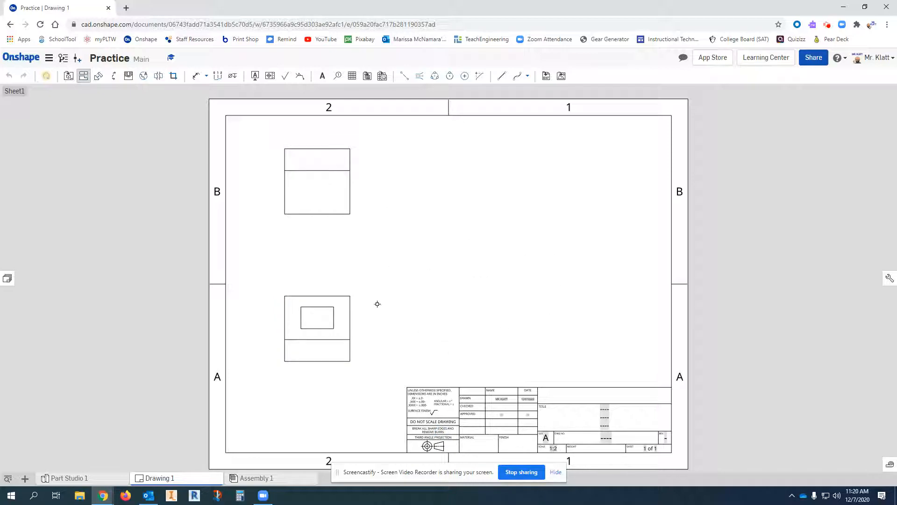
click(347, 309)
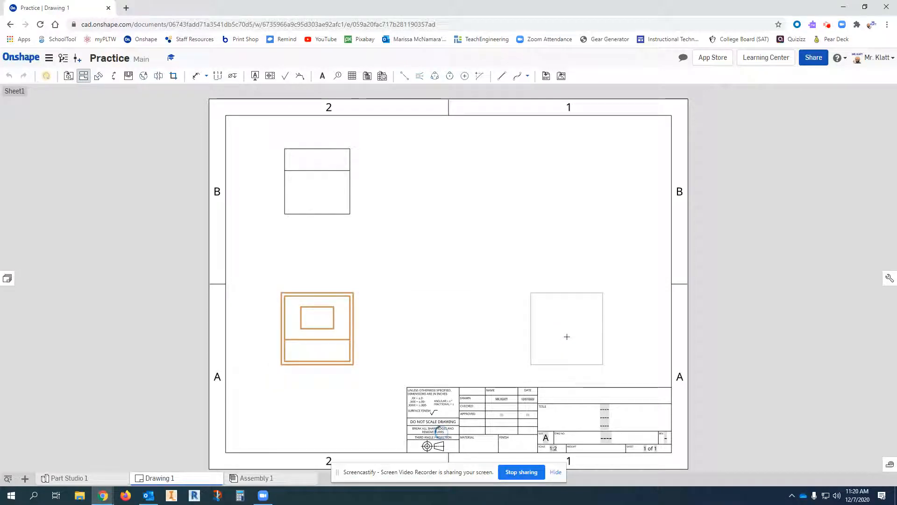
click(567, 336)
click(340, 312)
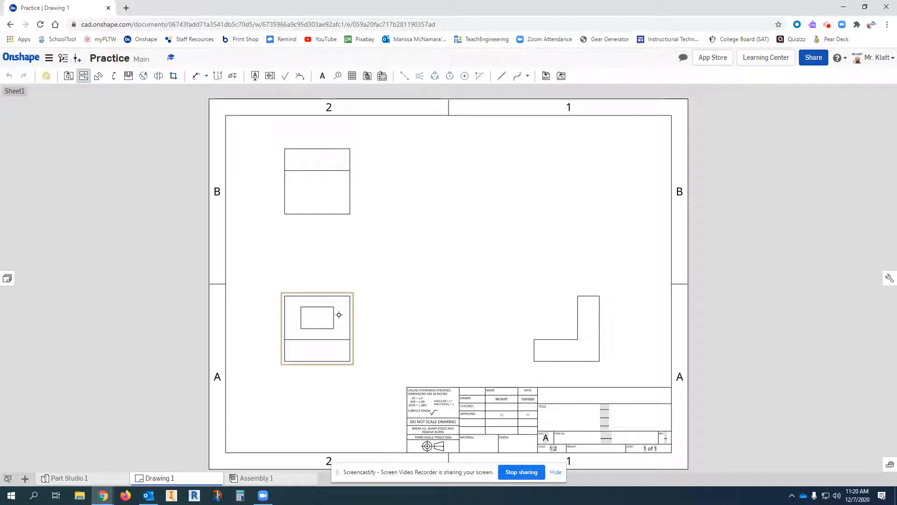
click(577, 194)
key(Escape)
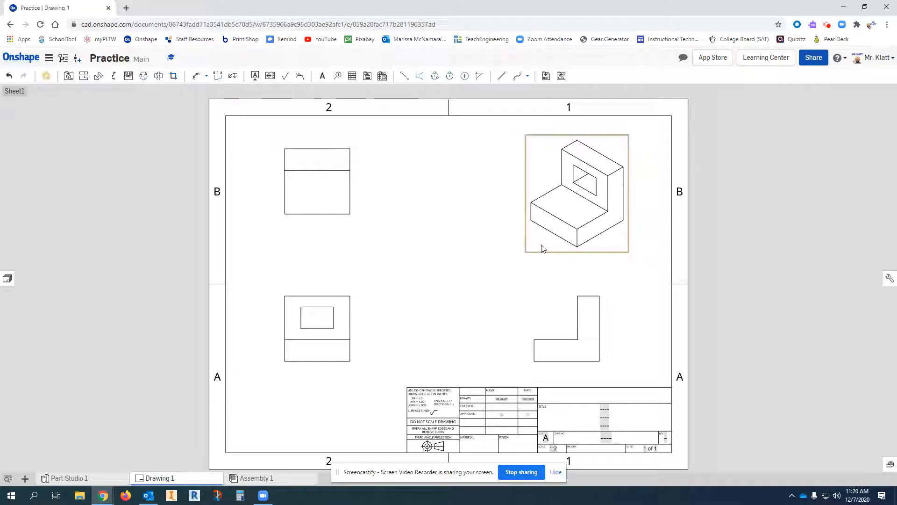
- Show the isometric view shaded
right_click(542, 232)
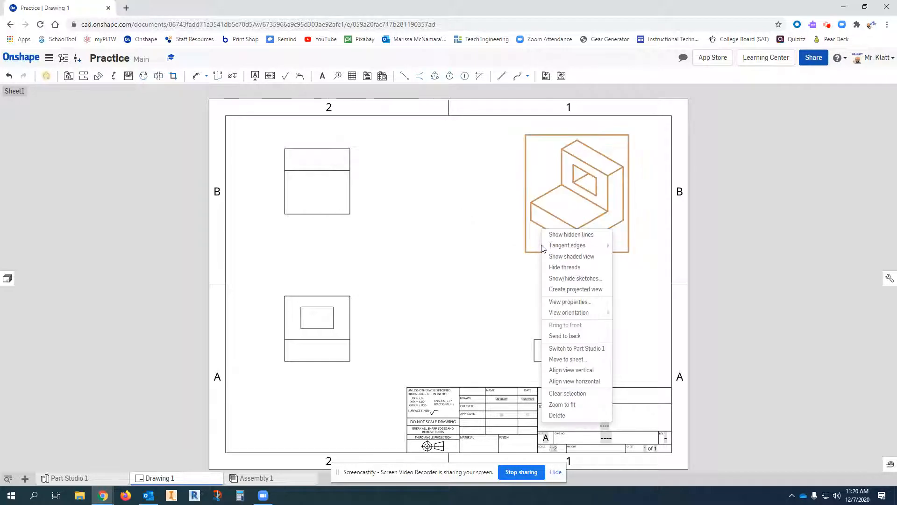
click(562, 258)
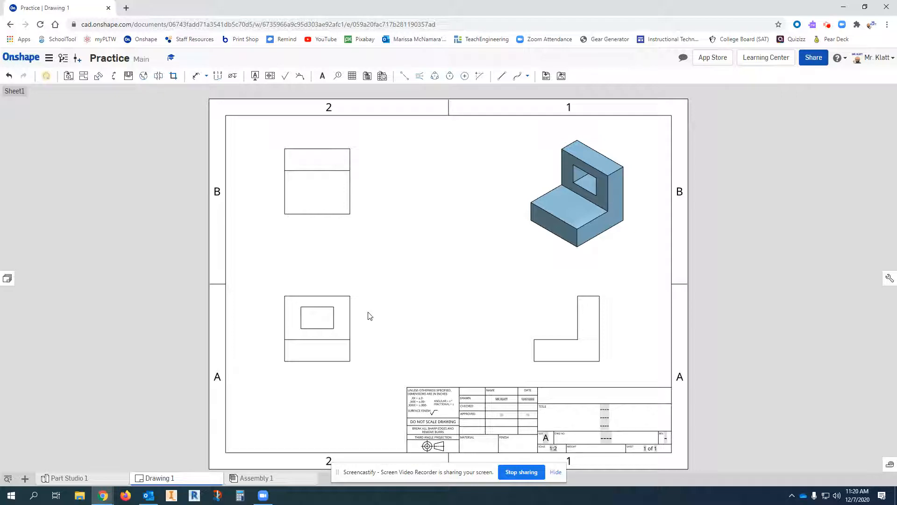
- Examine the scale options in the front view's properties and close them without changes
right_click(344, 318)
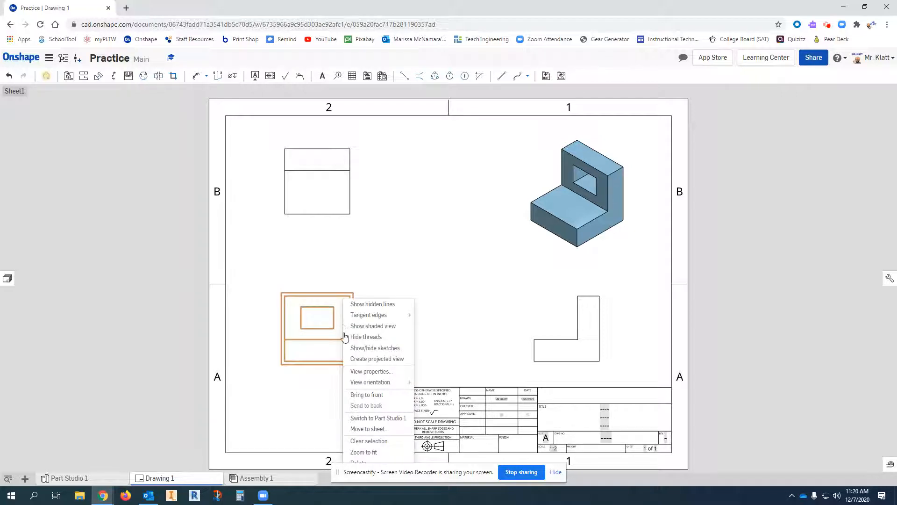
click(384, 372)
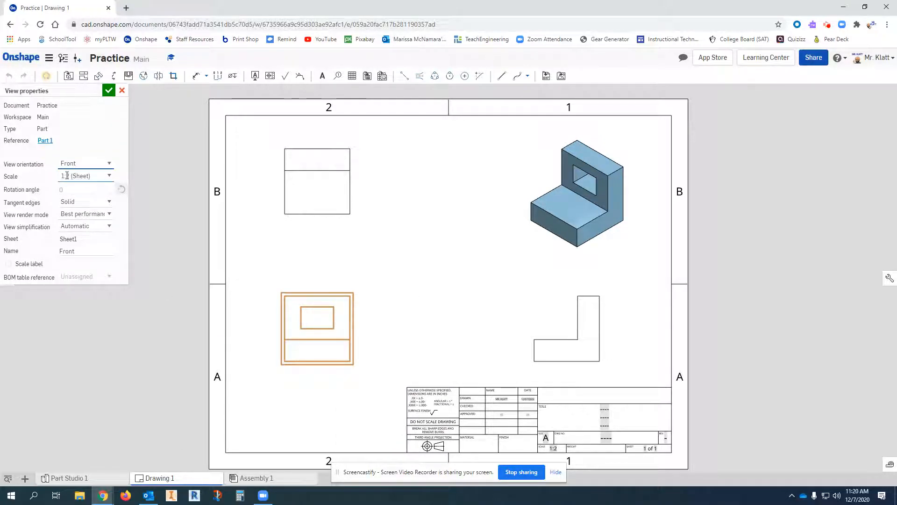
click(111, 178)
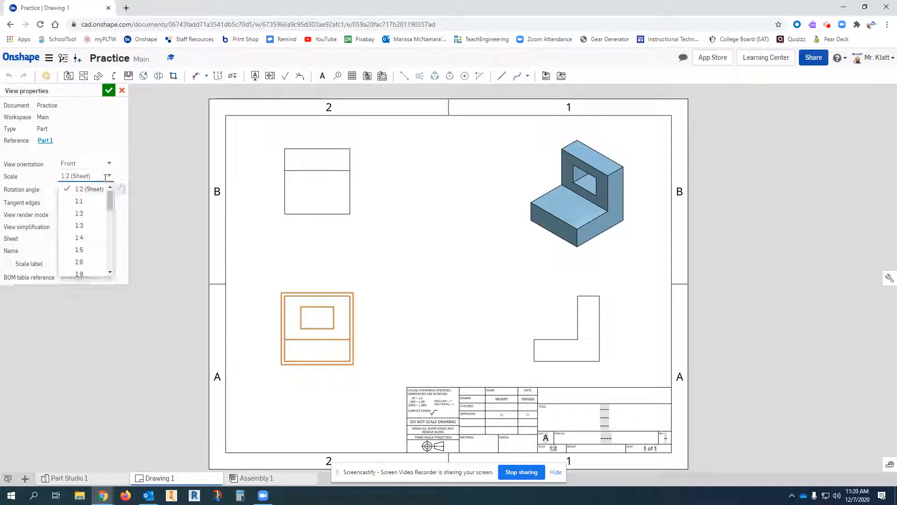
click(103, 122)
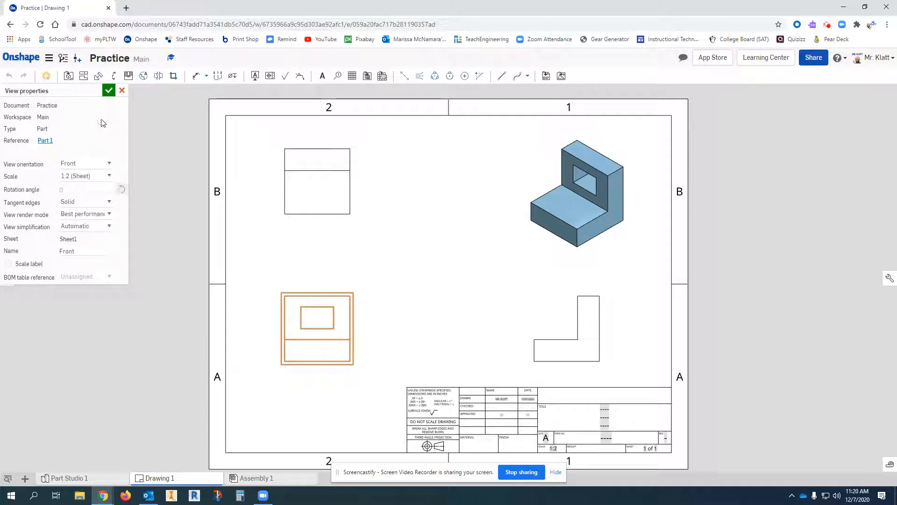
click(121, 92)
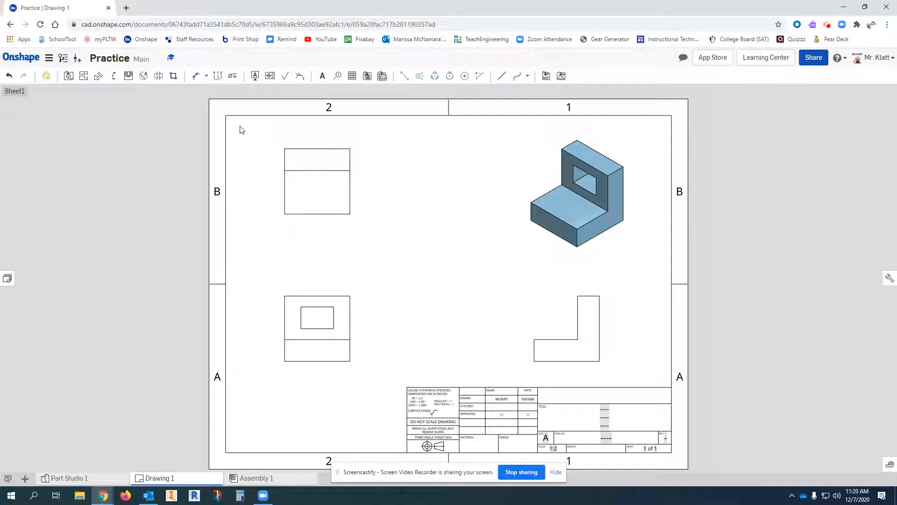
- Dimension the base thickness and the overall height of the L-shaped right view, placing both dimensions on its left side
click(198, 77)
click(534, 348)
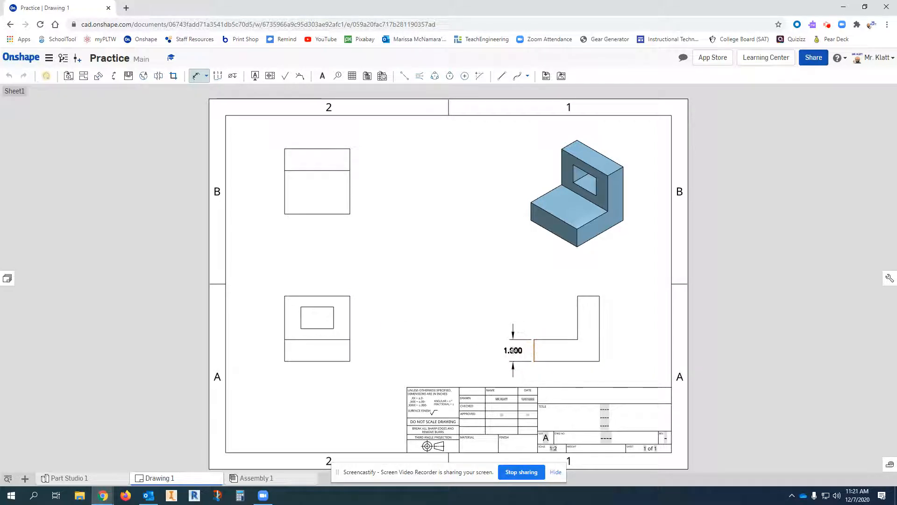
click(513, 350)
click(567, 360)
click(587, 296)
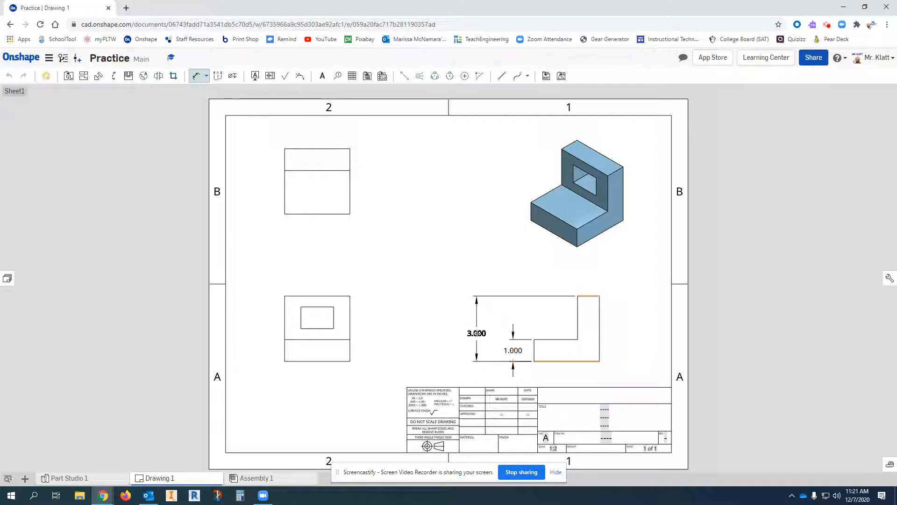
click(477, 329)
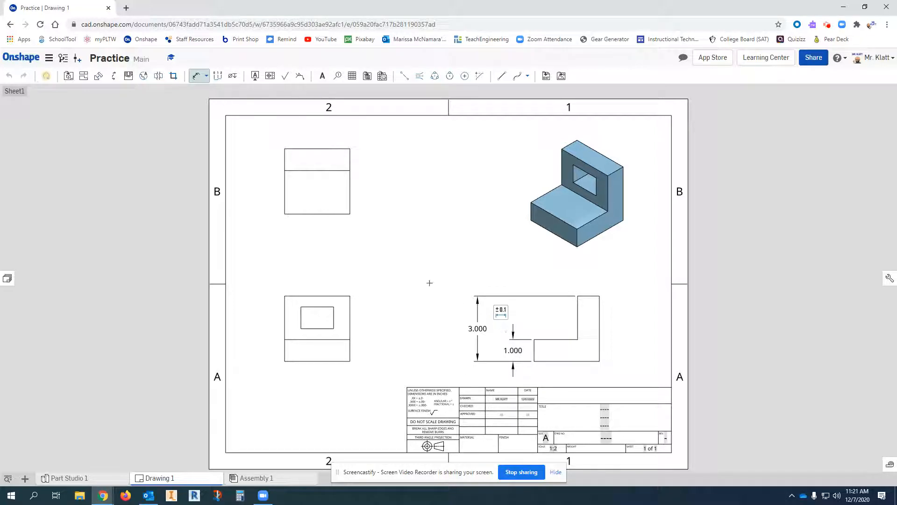
key(Escape)
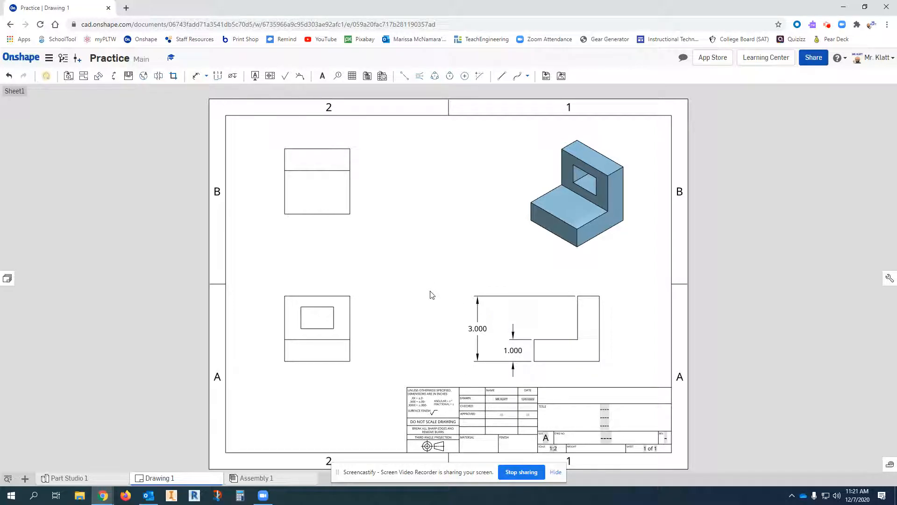
- Set the precision of the right view's overall height dimension to 0, with no decimal places
click(477, 327)
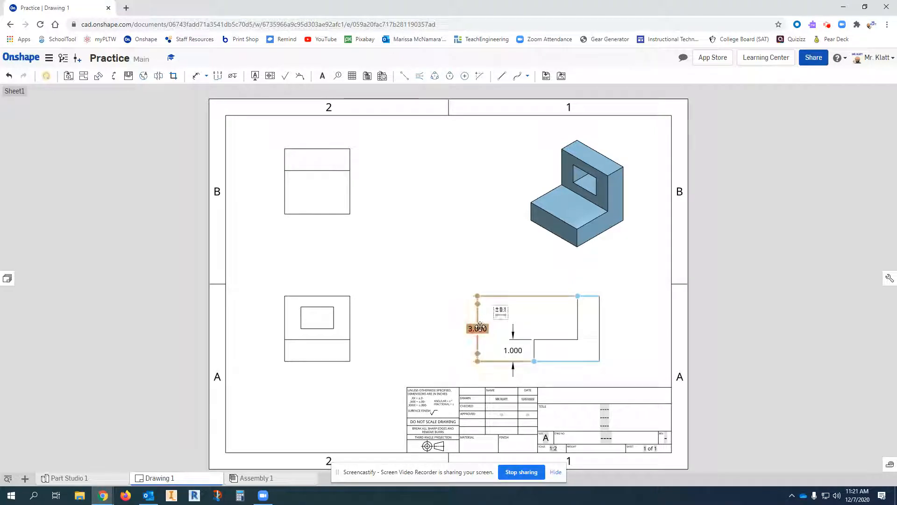
double_click(479, 327)
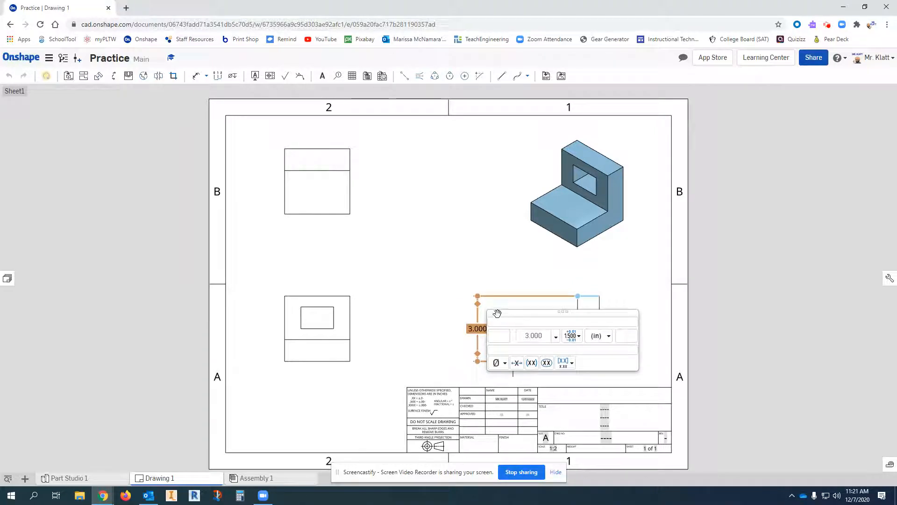
key(Return)
click(498, 310)
double_click(489, 328)
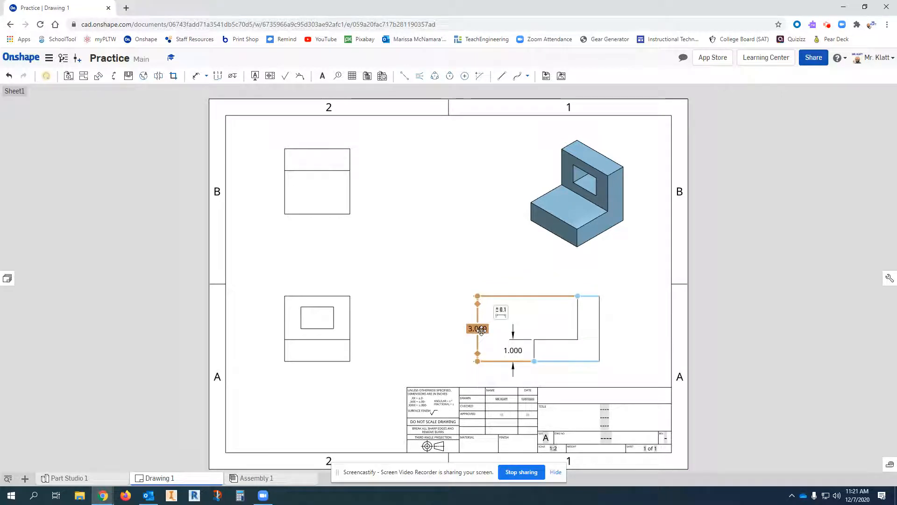
click(499, 336)
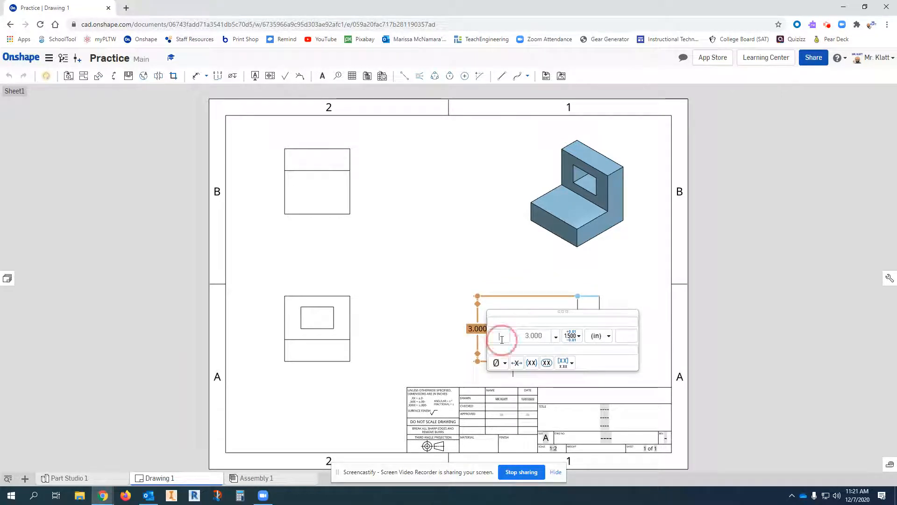
click(555, 336)
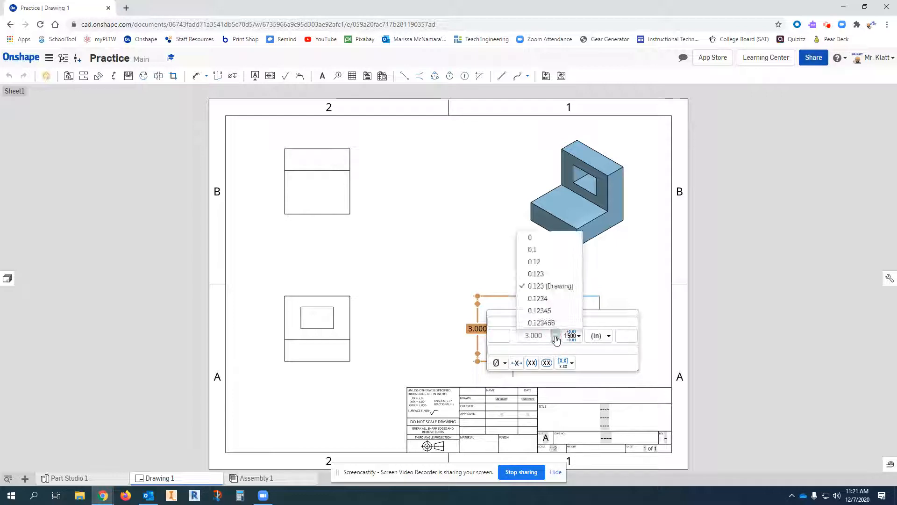
click(549, 238)
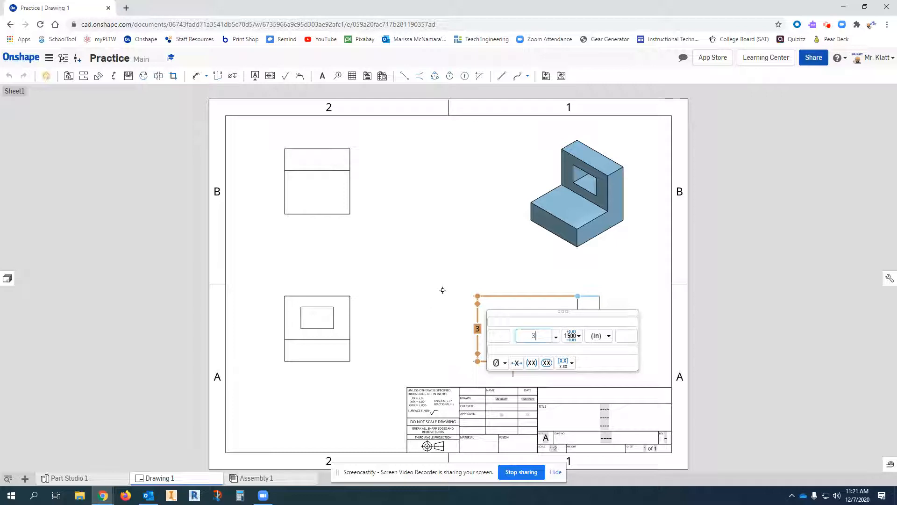
click(412, 257)
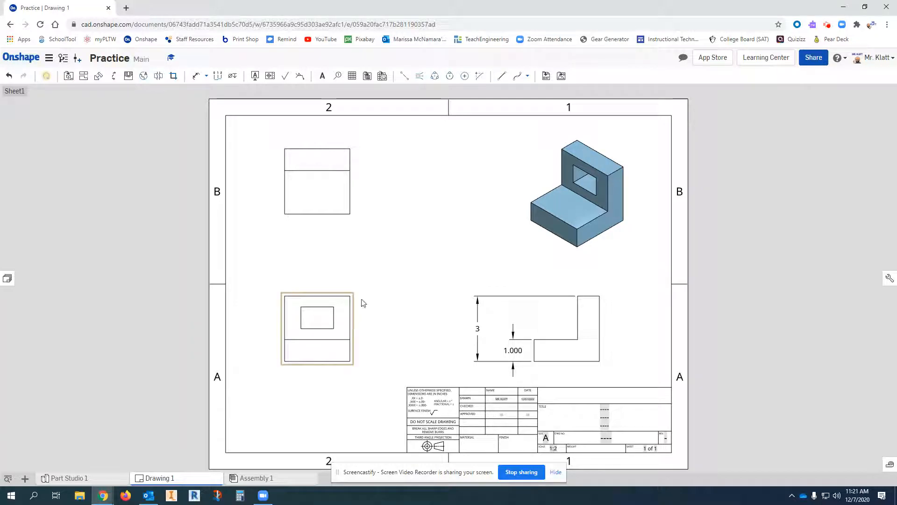
- Show hidden lines in the top view and the right view
right_click(354, 211)
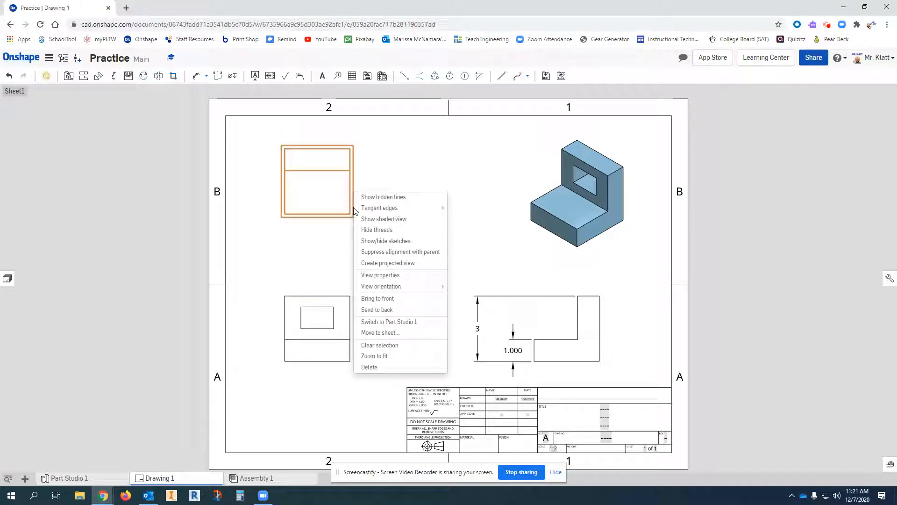
click(384, 199)
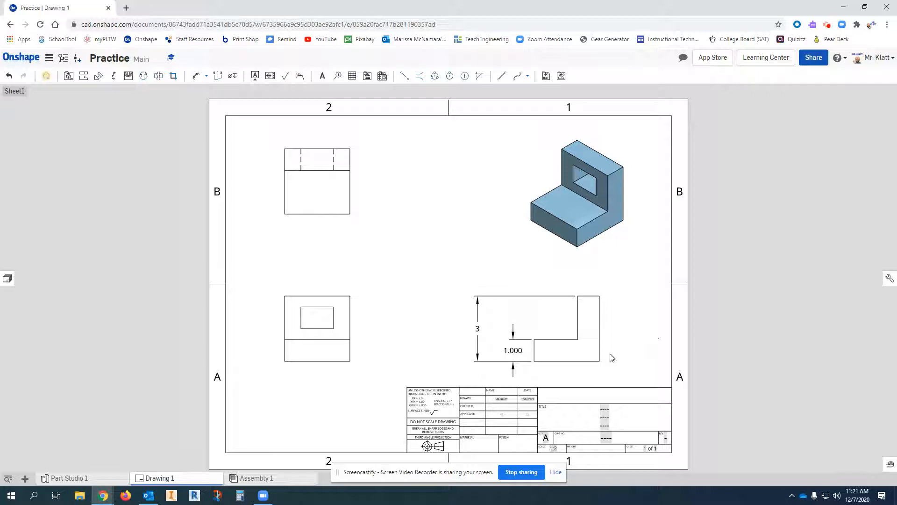
right_click(582, 327)
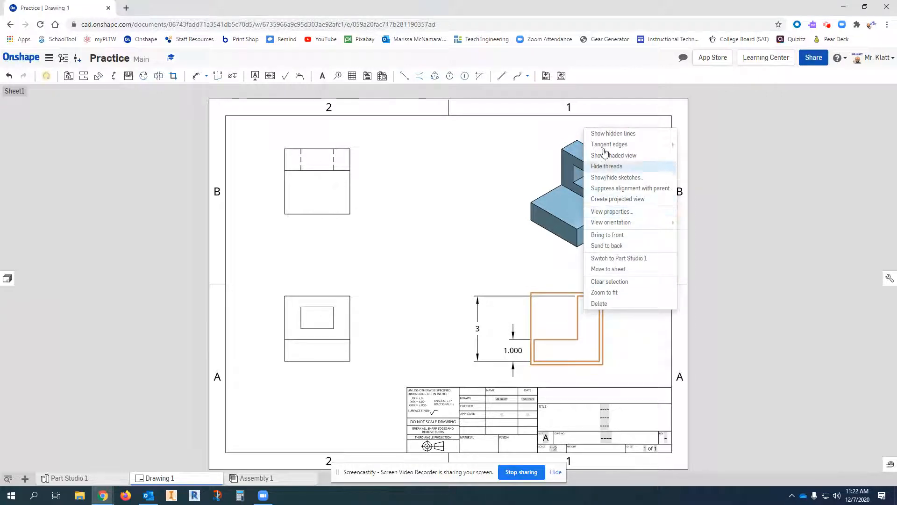
click(607, 133)
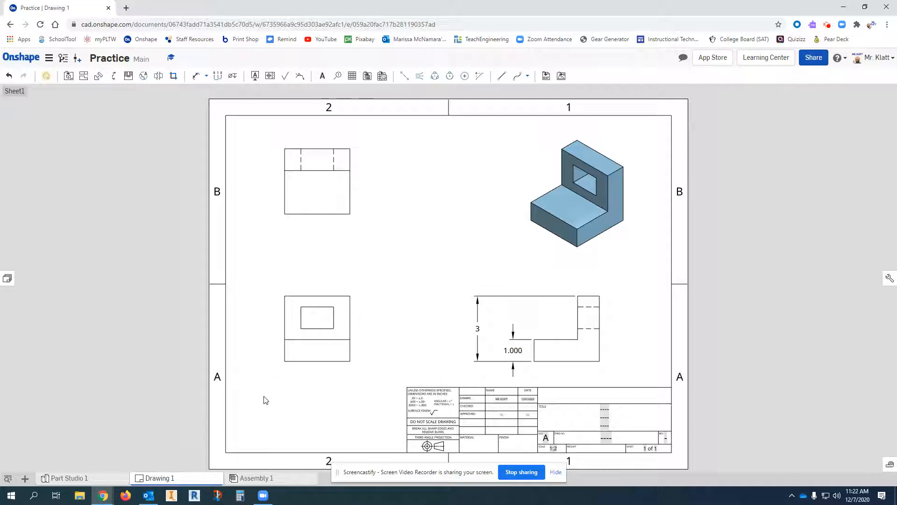
- Export Drawing 1 as a PDF with the download option and open the downloaded file
mouse_move(161, 481)
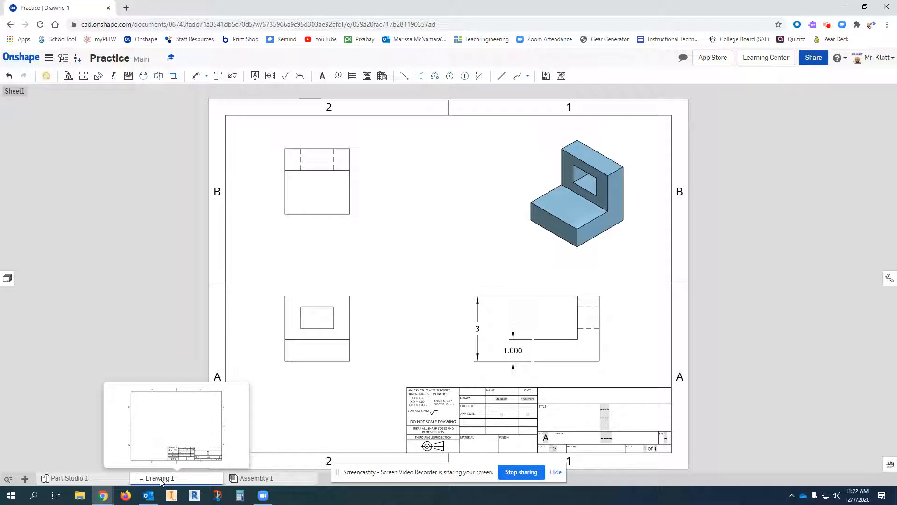
right_click(161, 480)
click(161, 467)
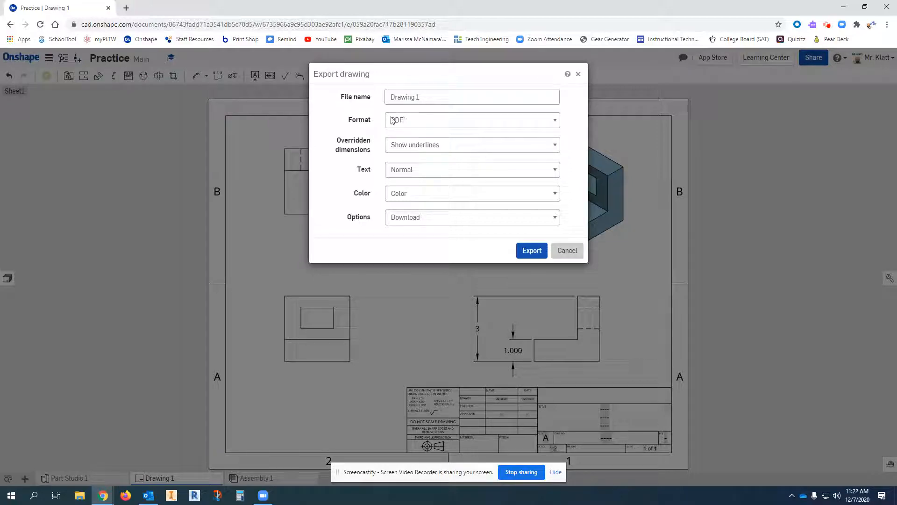
click(427, 125)
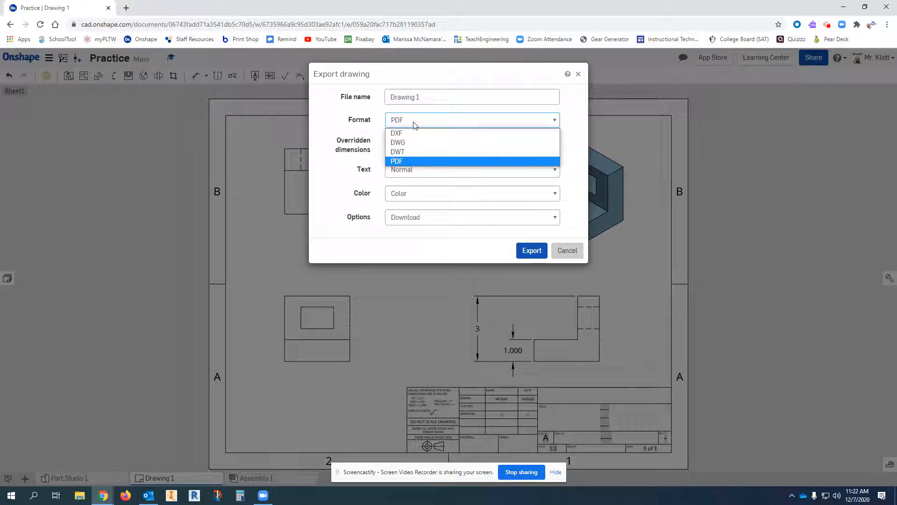
click(401, 162)
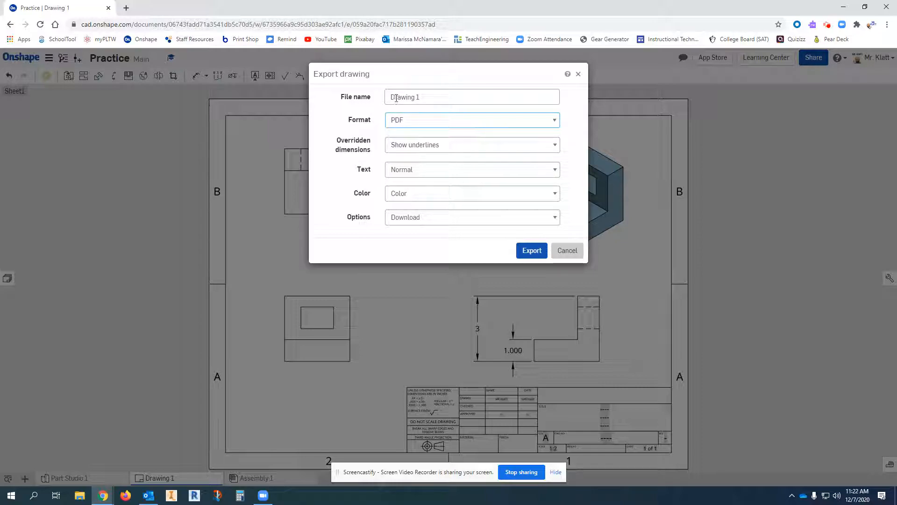
click(538, 252)
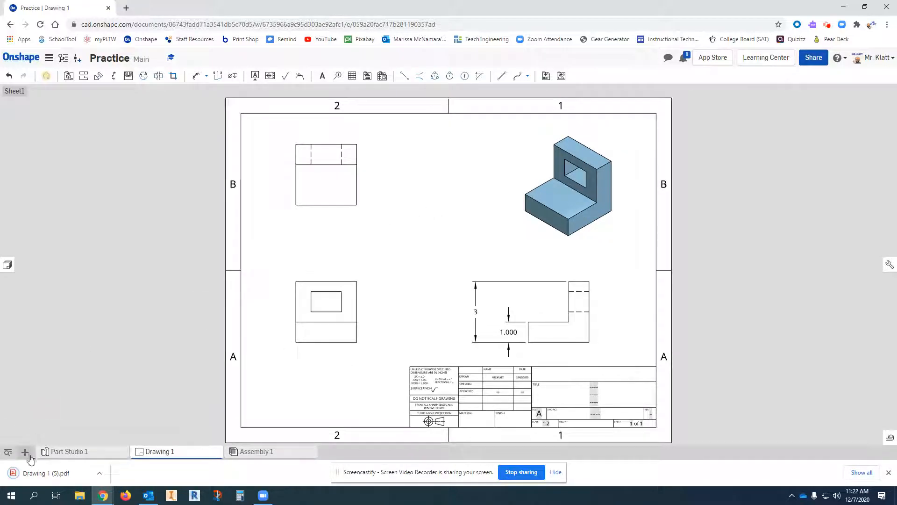
click(57, 473)
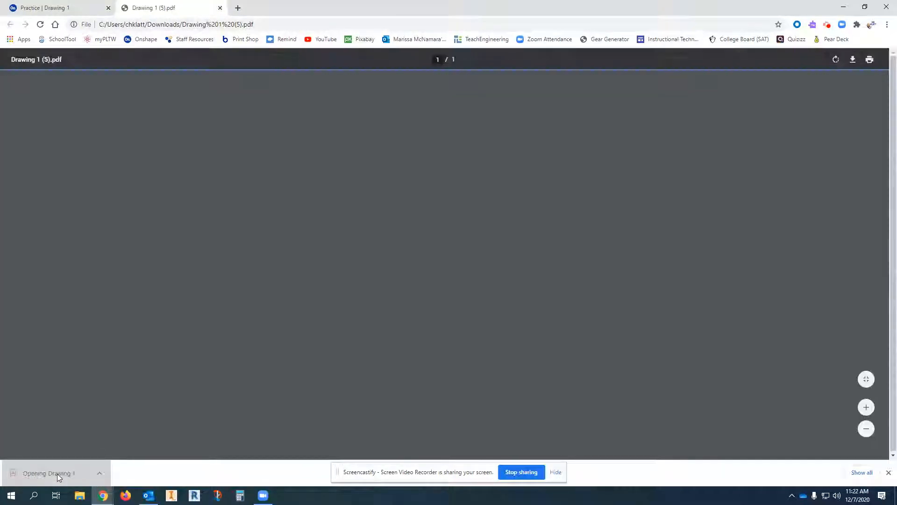